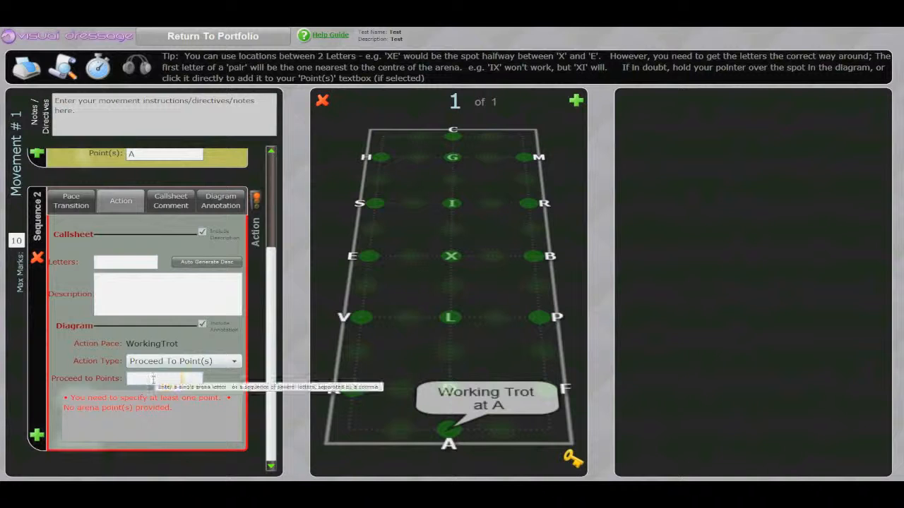
- Set the Proceed to Points of Sequence 2 to X, S, H, C, M, R by picking those points on the arena diagram
{"action": "left_click", "coordinate": [147, 379]}
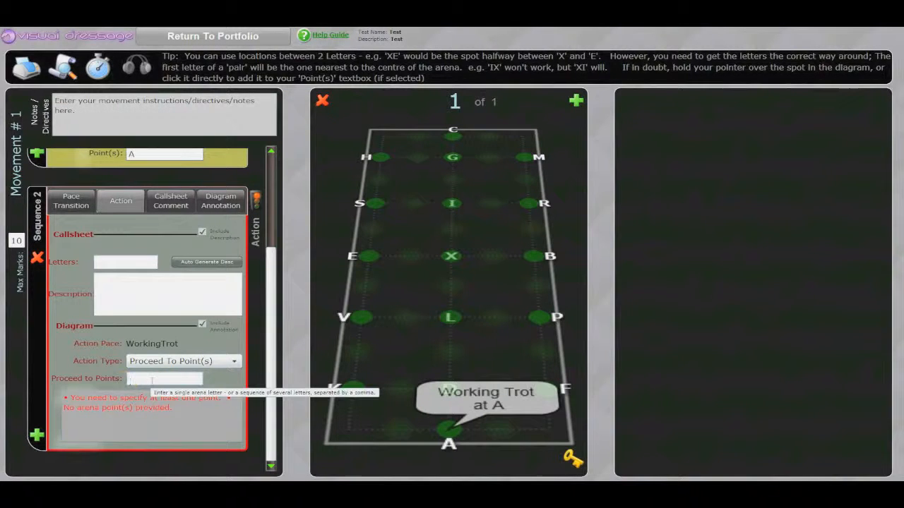
{"action": "left_click", "coordinate": [156, 380]}
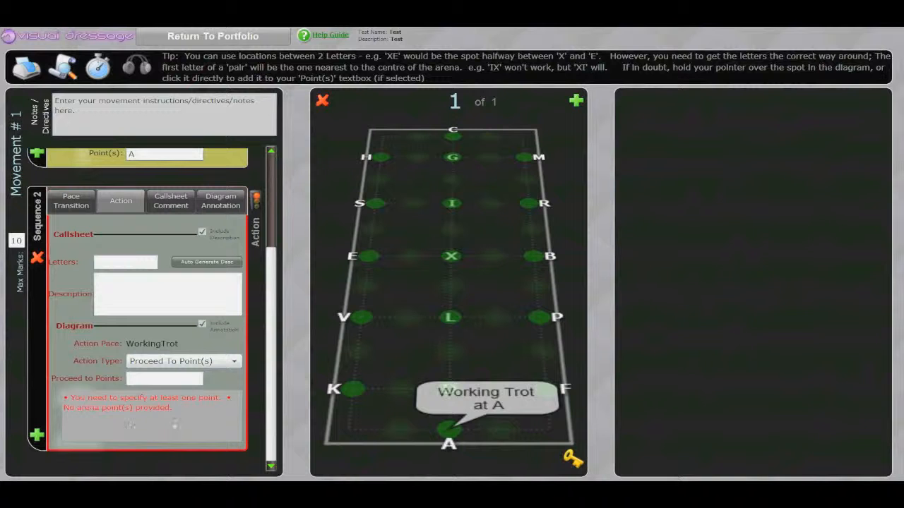
{"action": "left_click", "coordinate": [123, 403]}
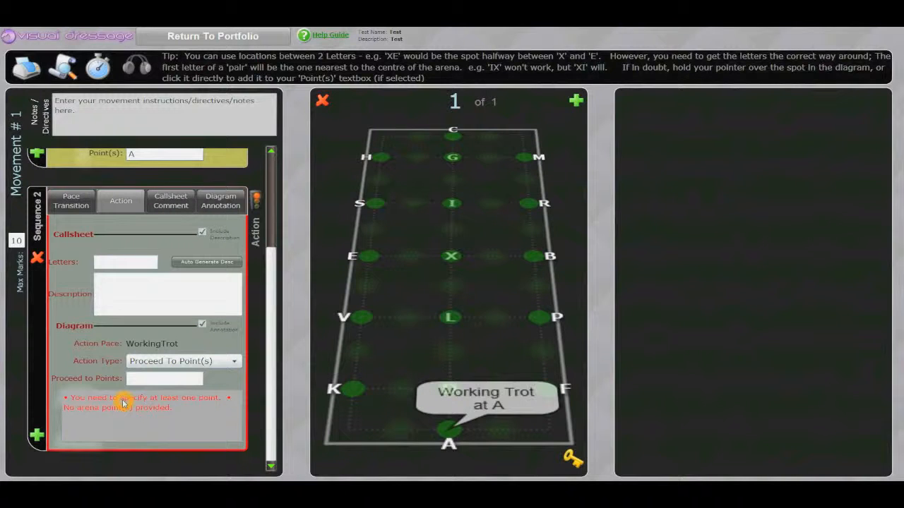
{"action": "left_click", "coordinate": [152, 379]}
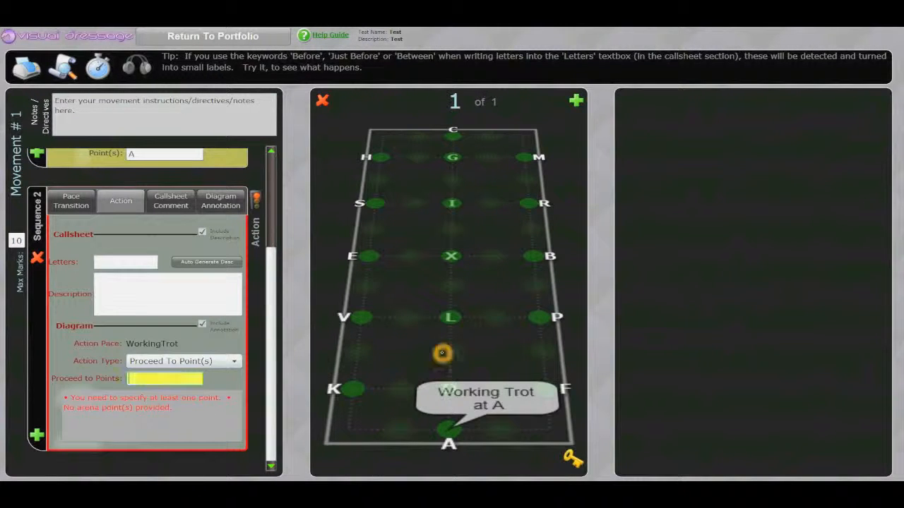
{"action": "left_click", "coordinate": [452, 255]}
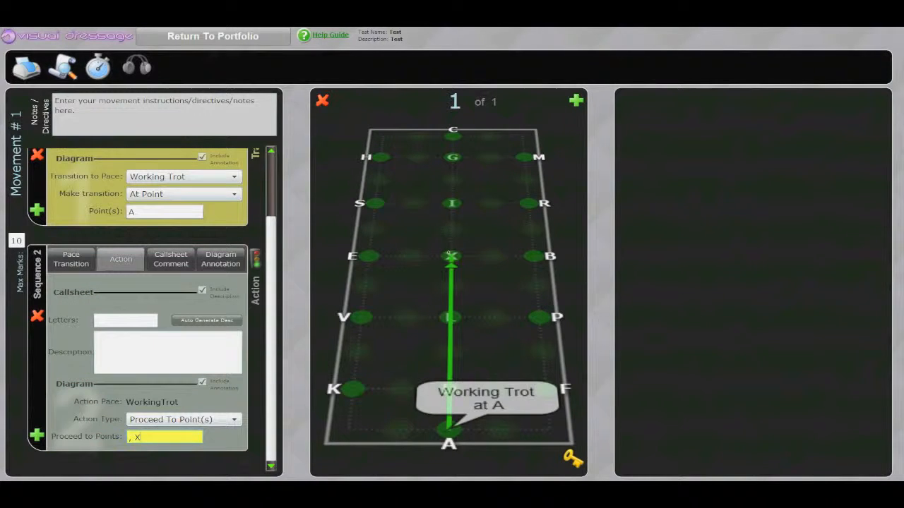
{"action": "left_click", "coordinate": [375, 202]}
{"action": "left_click", "coordinate": [380, 156]}
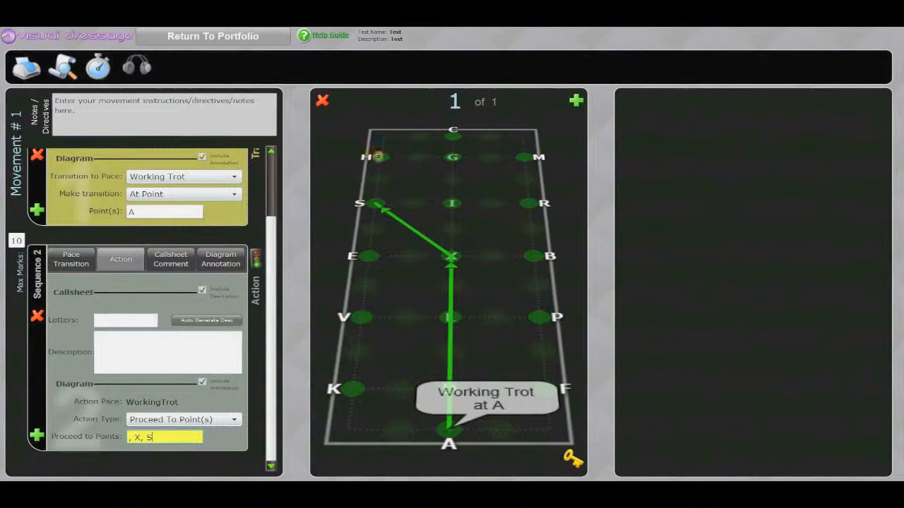
{"action": "left_click", "coordinate": [453, 135]}
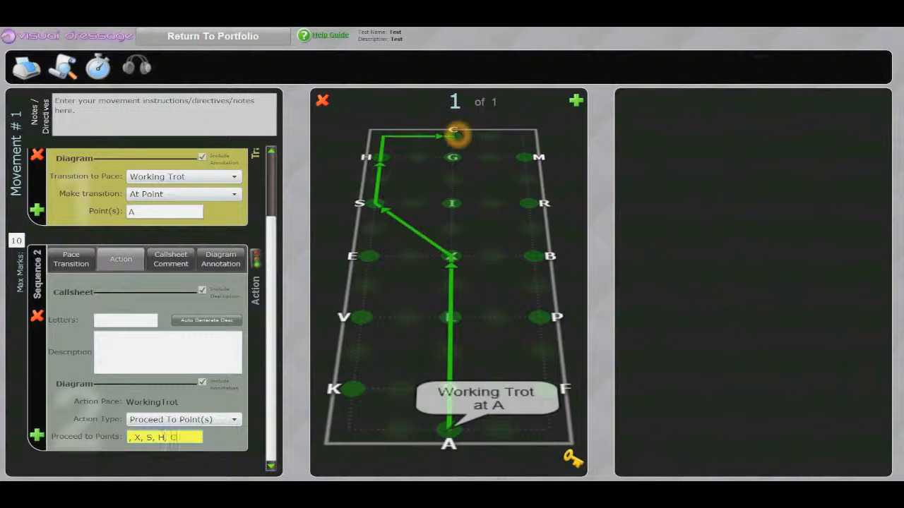
{"action": "left_click", "coordinate": [526, 157]}
{"action": "left_click", "coordinate": [531, 203]}
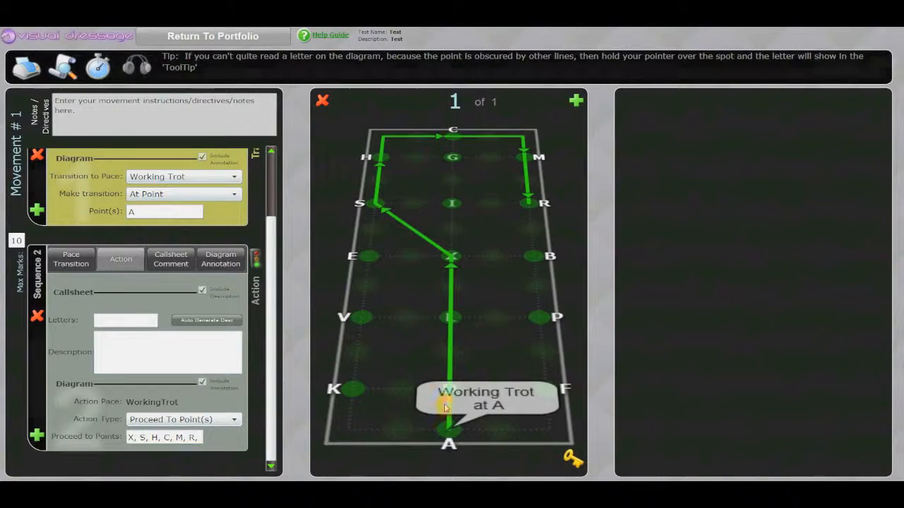
- Extend the Sequence 2 path to XB, the arena point halfway between X and B
{"action": "left_click", "coordinate": [439, 292]}
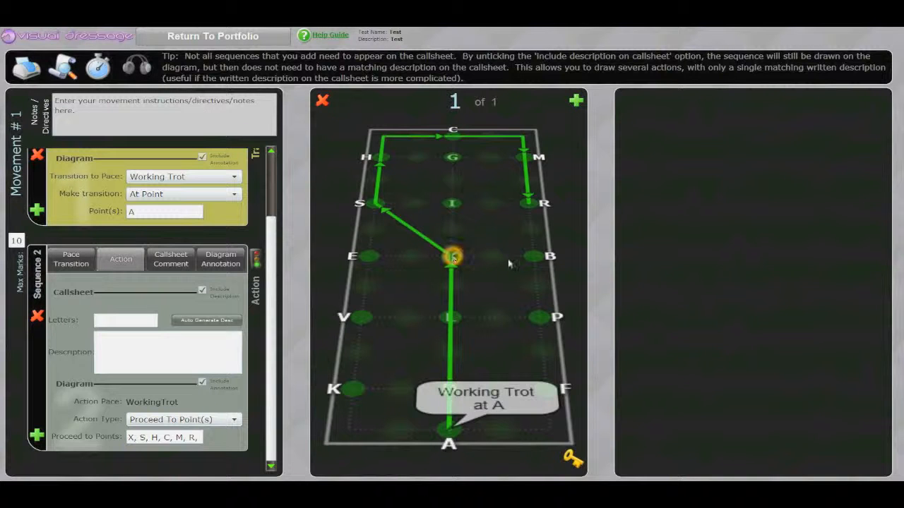
{"action": "left_click", "coordinate": [498, 256]}
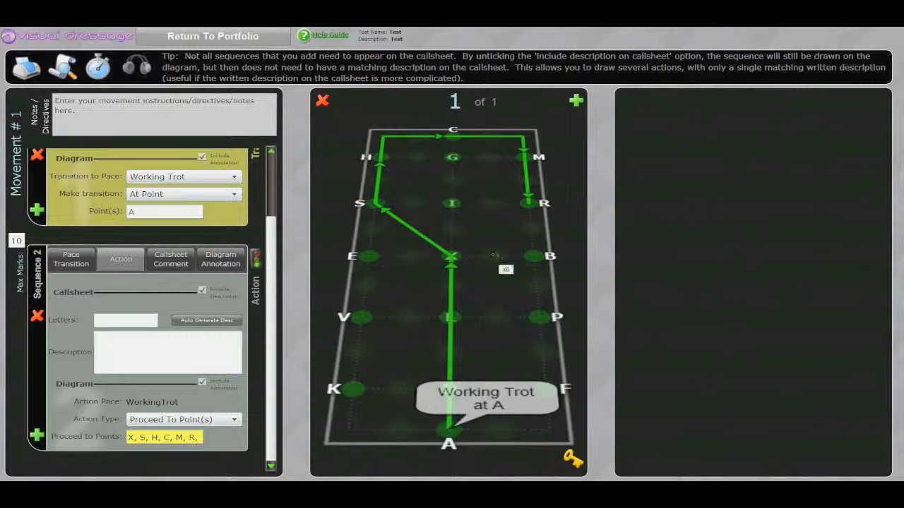
{"action": "left_click", "coordinate": [493, 257]}
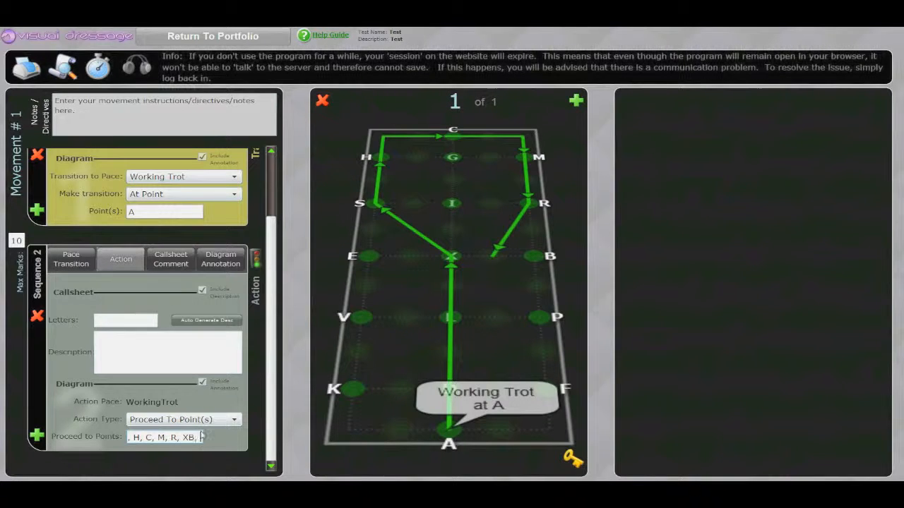
{"action": "left_click", "coordinate": [189, 437]}
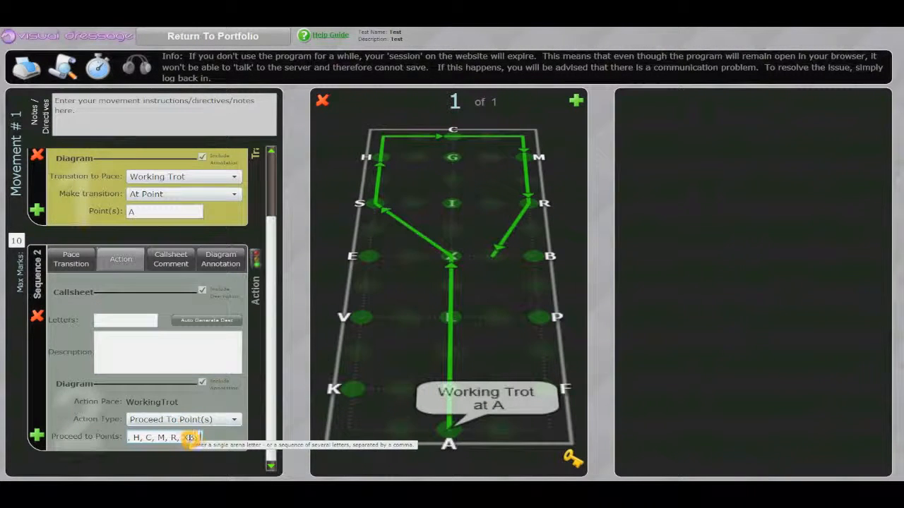
{"action": "left_click", "coordinate": [452, 255]}
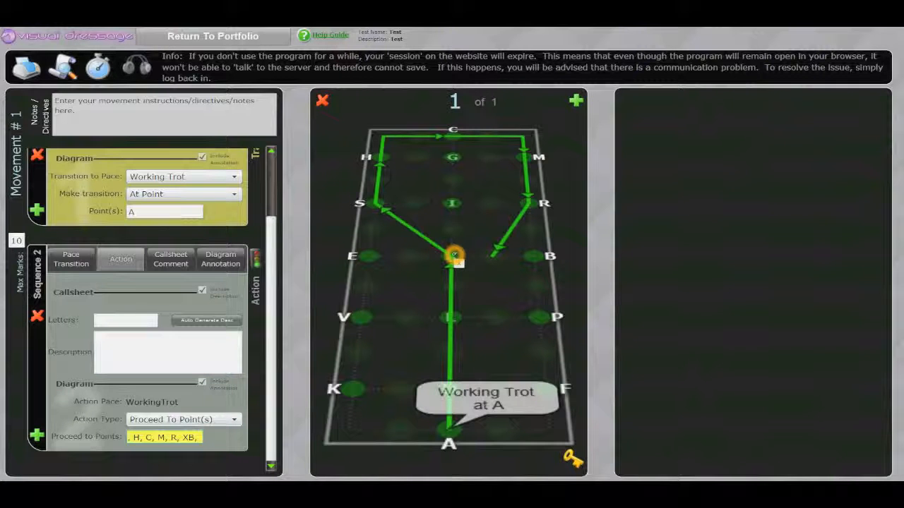
{"action": "left_click", "coordinate": [469, 282]}
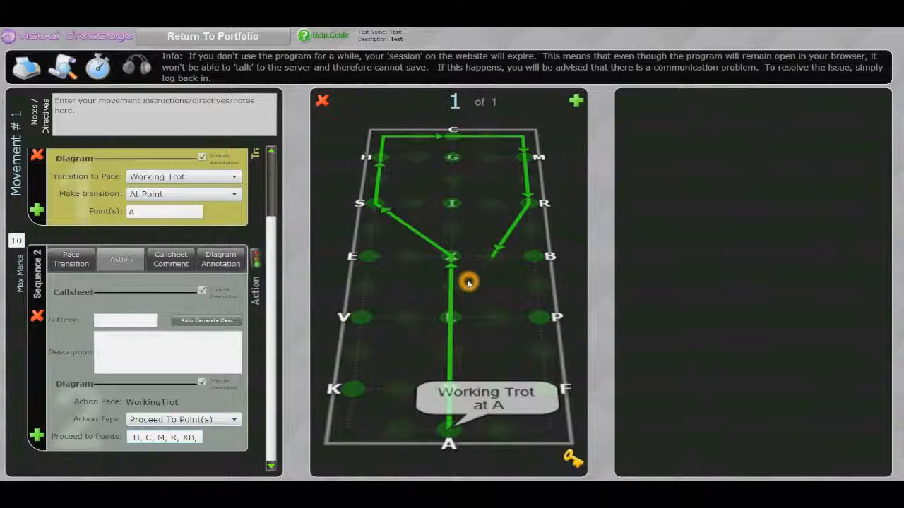
{"action": "left_click", "coordinate": [447, 257]}
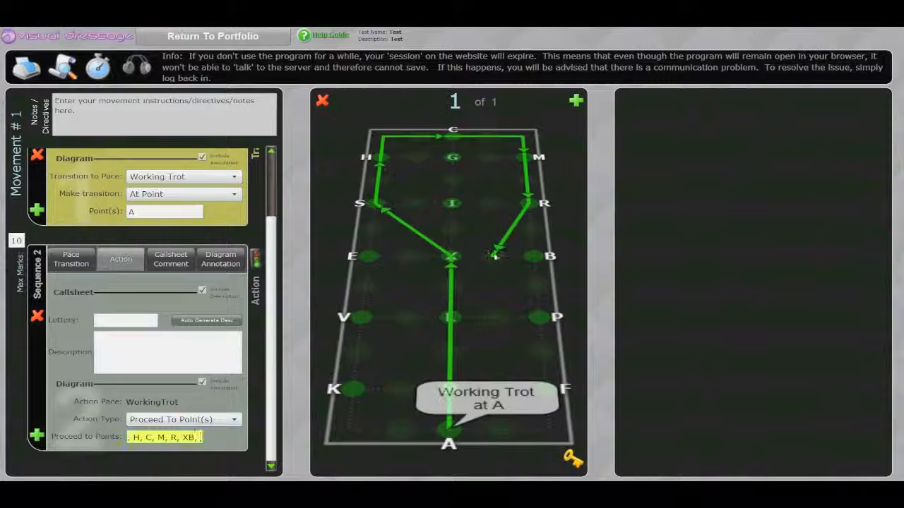
{"action": "left_click", "coordinate": [454, 256]}
{"action": "left_click", "coordinate": [456, 251]}
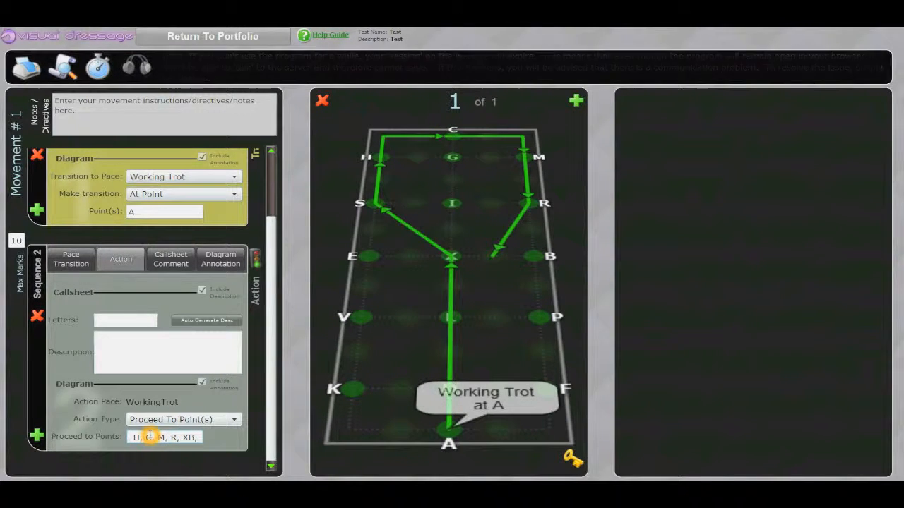
- Replace the first point X with L in the Proceed to Points list of Sequence 2
{"action": "key", "text": "Left"}
{"action": "key", "text": "Left"}
{"action": "key", "text": "Left"}
{"action": "key", "text": "Left"}
{"action": "key", "text": "Left"}
{"action": "key", "text": "Left"}
{"action": "key", "text": "Left"}
{"action": "key", "text": "Left"}
{"action": "key", "text": "Left"}
{"action": "key", "text": "Left"}
{"action": "key", "text": "Left"}
{"action": "key", "text": "Left"}
{"action": "key", "text": "Left"}
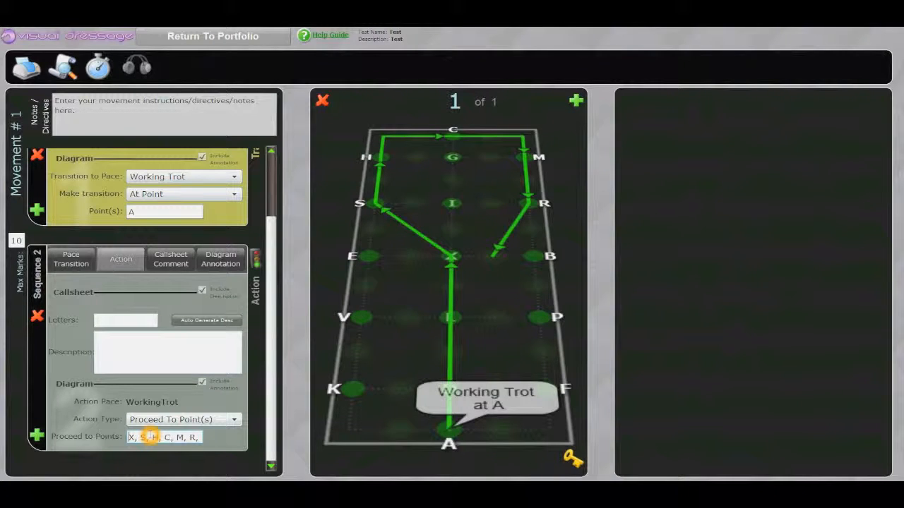
{"action": "key", "text": "Delete"}
{"action": "type", "text": "L"}
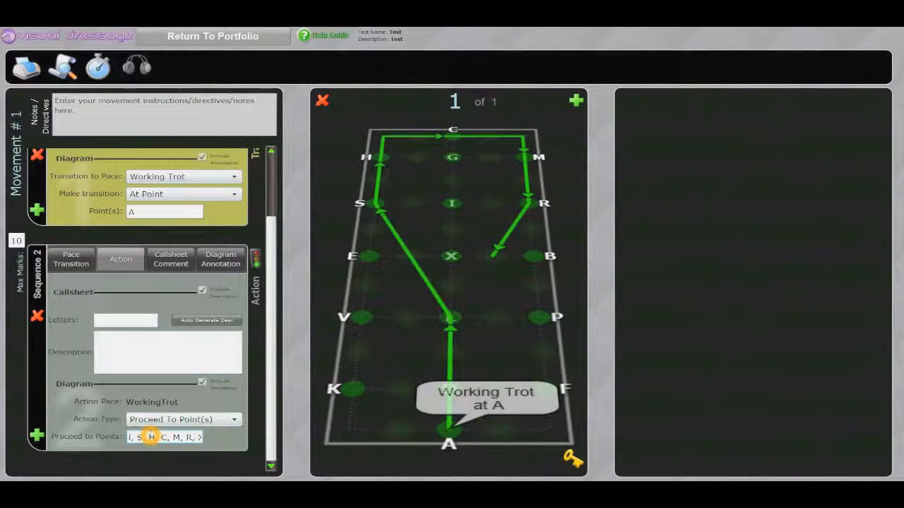
- Remove point C and its extra comma from the Proceed to Points list, between H and M
{"action": "left_click", "coordinate": [150, 437]}
{"action": "left_click", "coordinate": [168, 442]}
{"action": "left_click", "coordinate": [166, 437]}
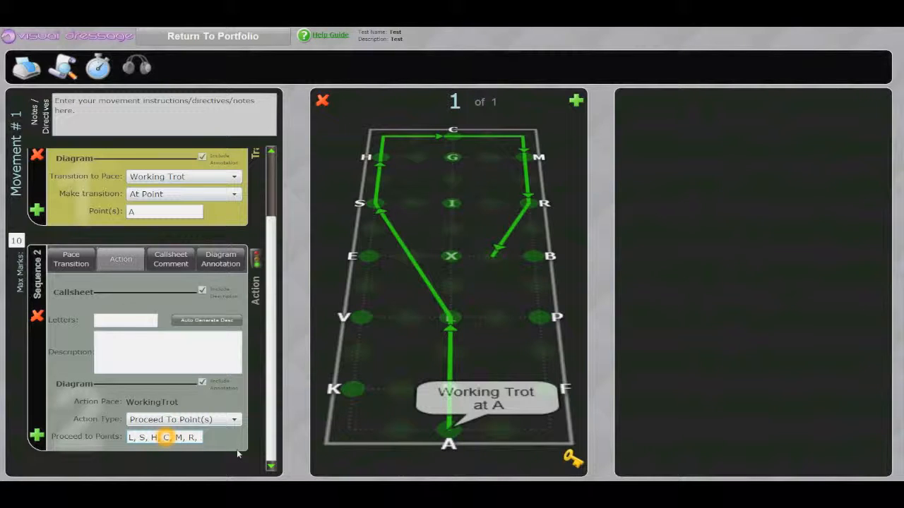
{"action": "key", "text": "Delete"}
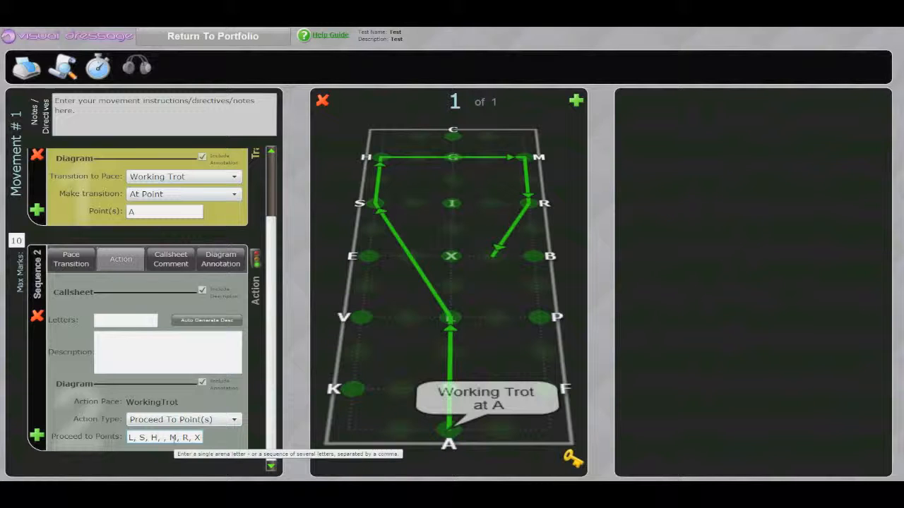
{"action": "left_click", "coordinate": [226, 448]}
{"action": "key", "text": "Delete"}
{"action": "key", "text": "Delete"}
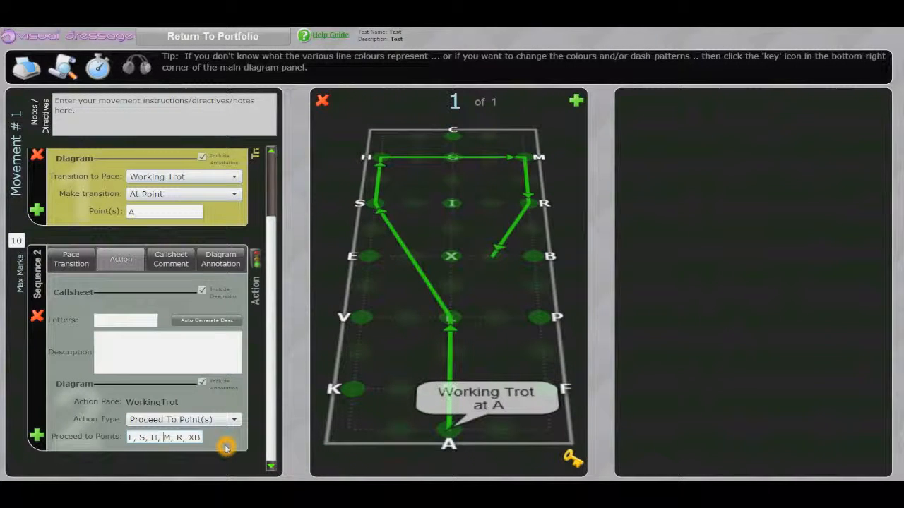
- Open the choices for the Transition to Pace of Sequence 1
{"action": "left_click_drag", "start_coordinate": [269, 440], "coordinate": [275, 345]}
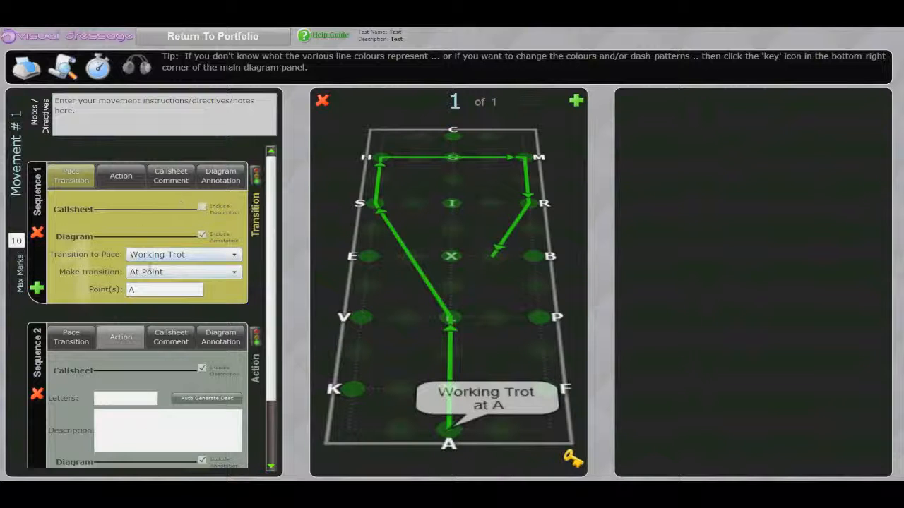
{"action": "left_click", "coordinate": [164, 258]}
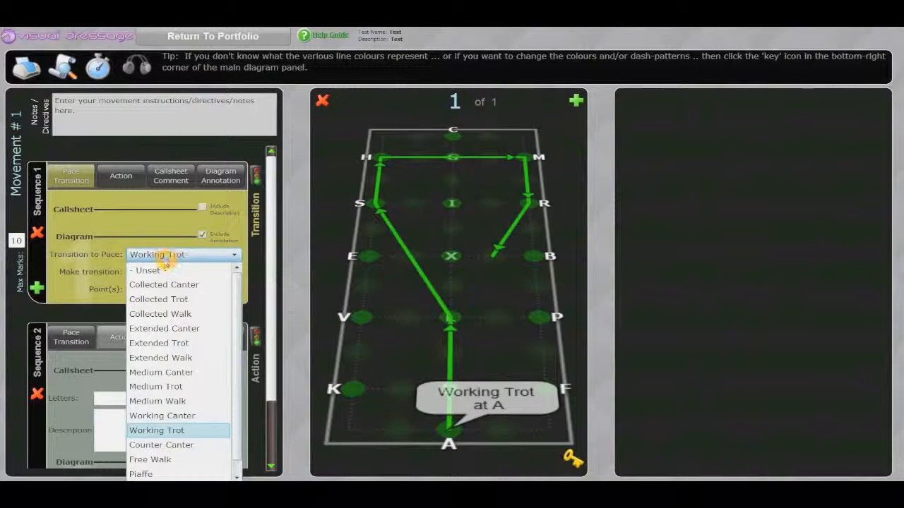